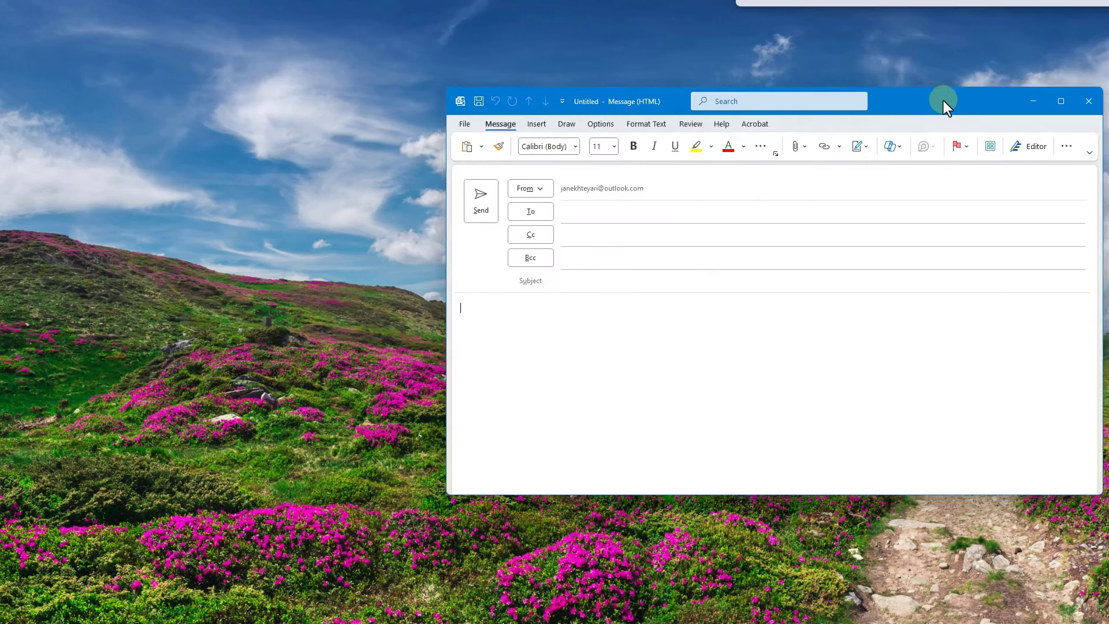
- Move the untitled message window closer to the centre of the desktop and clear the New mail window out of the way
left_click_drag(944, 101, 706, 87)
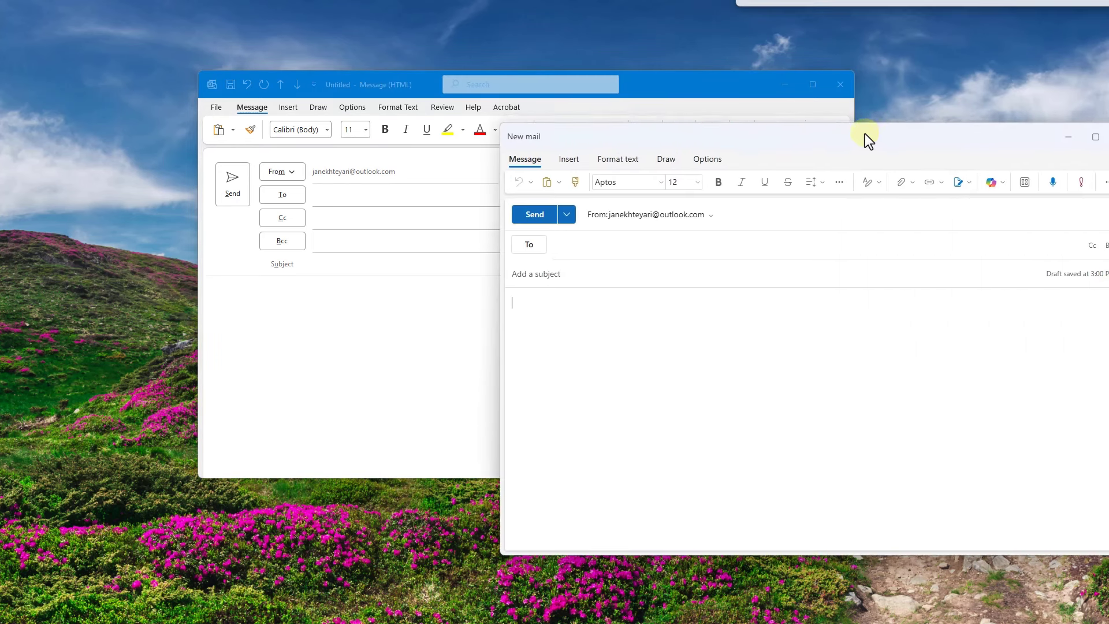
left_click_drag(865, 133, 1072, 102)
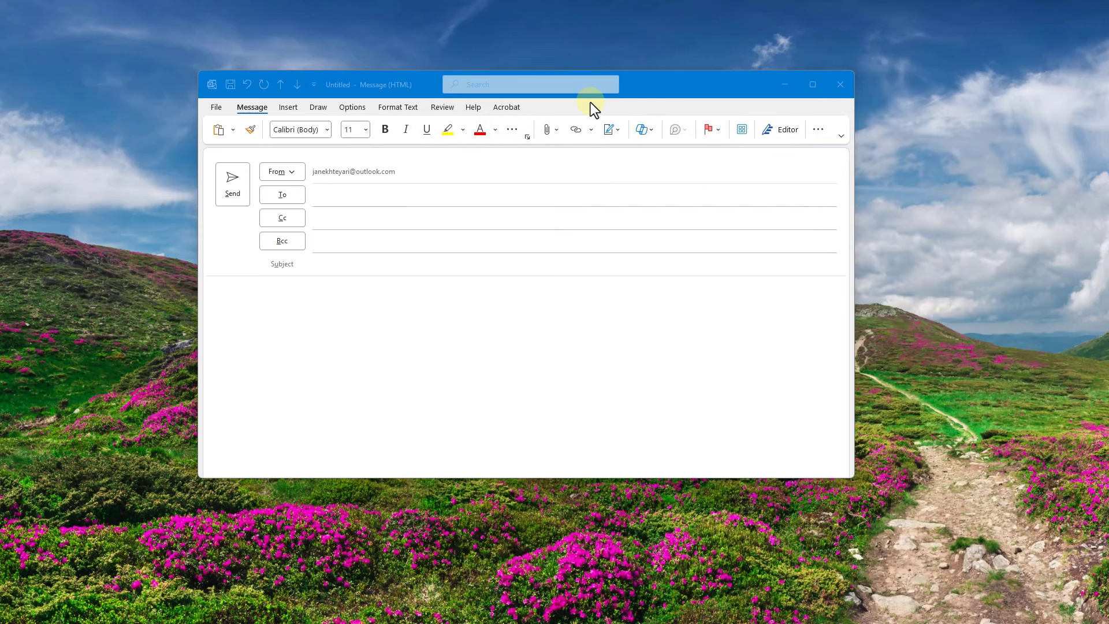
left_click(331, 336)
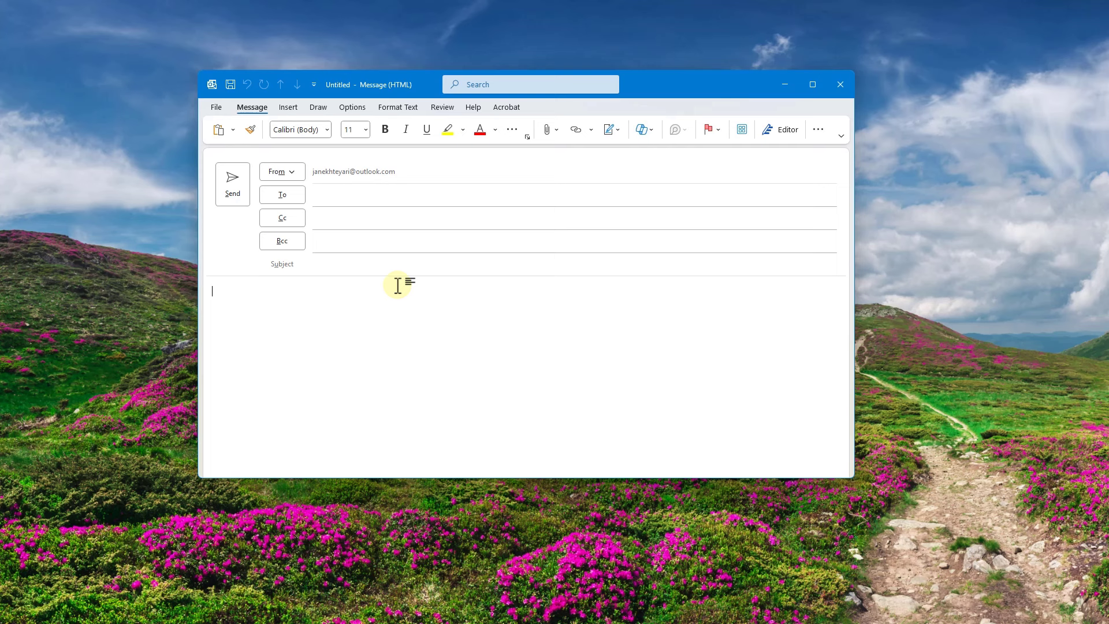
- Generate an email draft with Draft with Copilot from the prompt "Write me a letter to infrom my HR not be able to work next week."
left_click(643, 131)
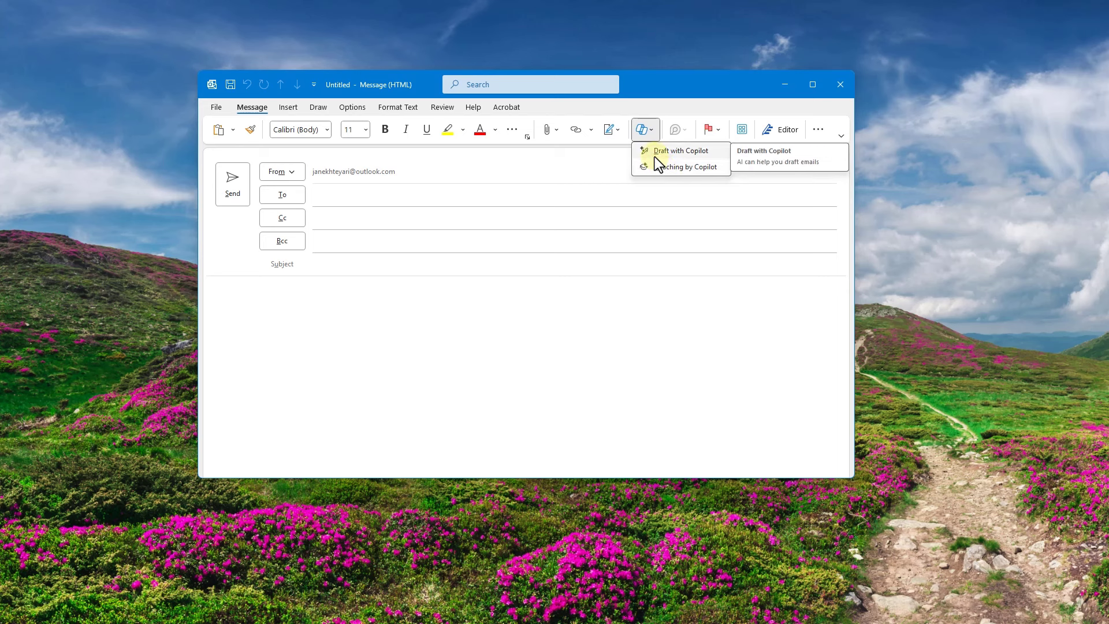
left_click(655, 156)
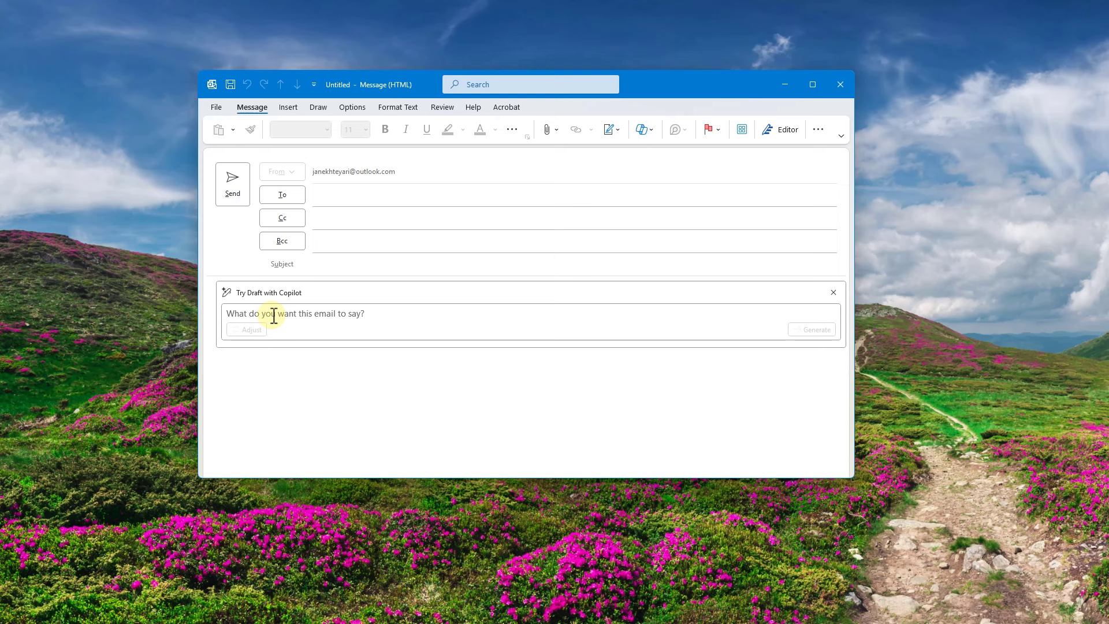
type("Write me a letter to infrom my HR not b")
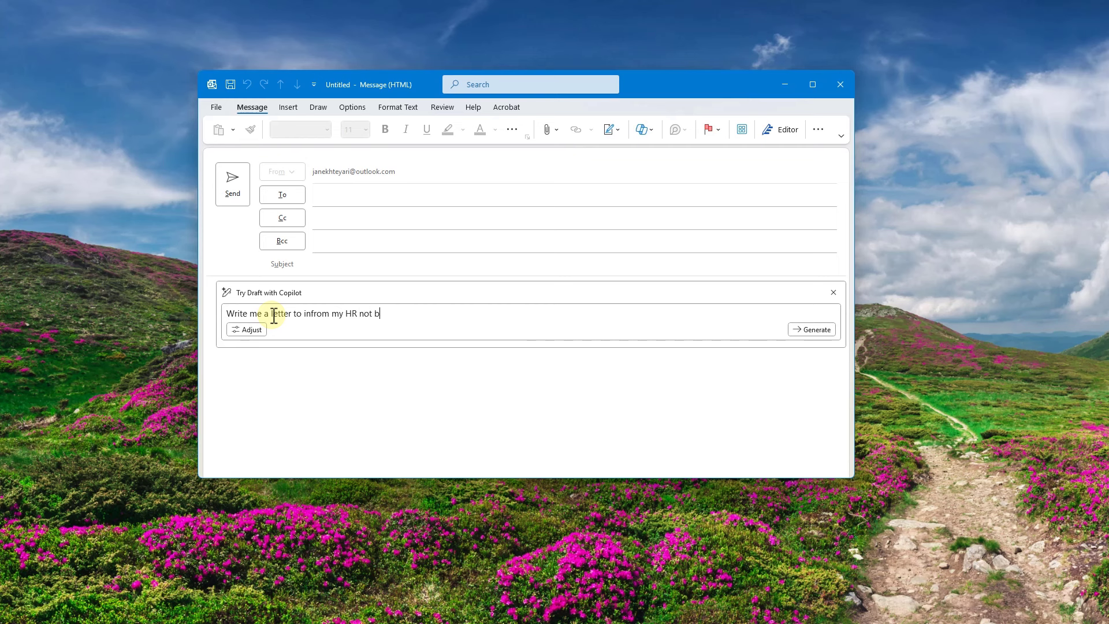
type("e able to work next week.")
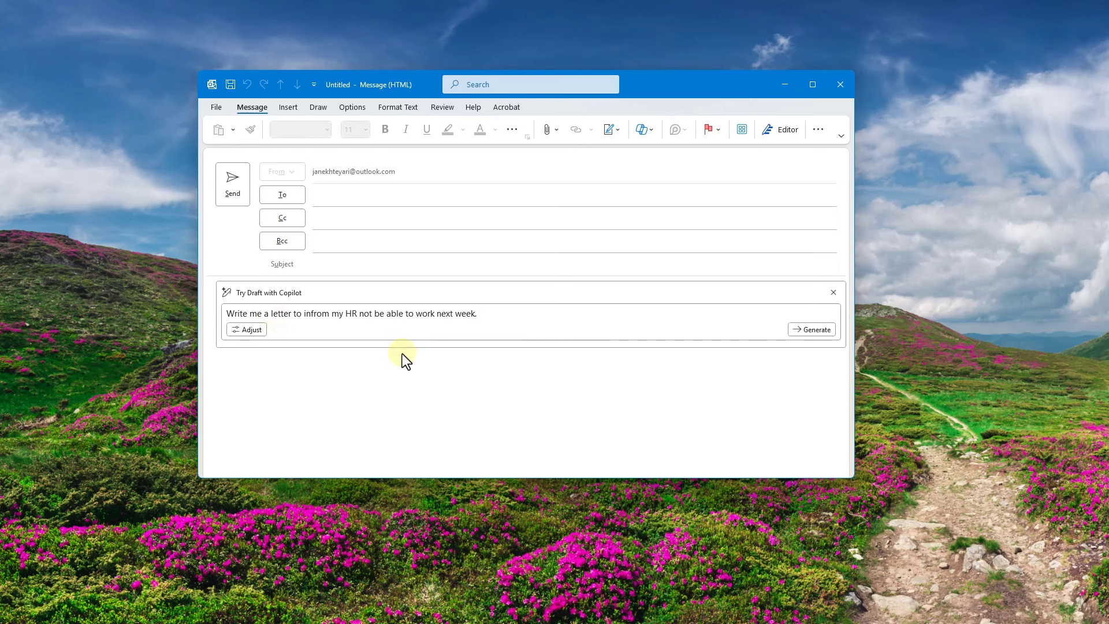
left_click(238, 333)
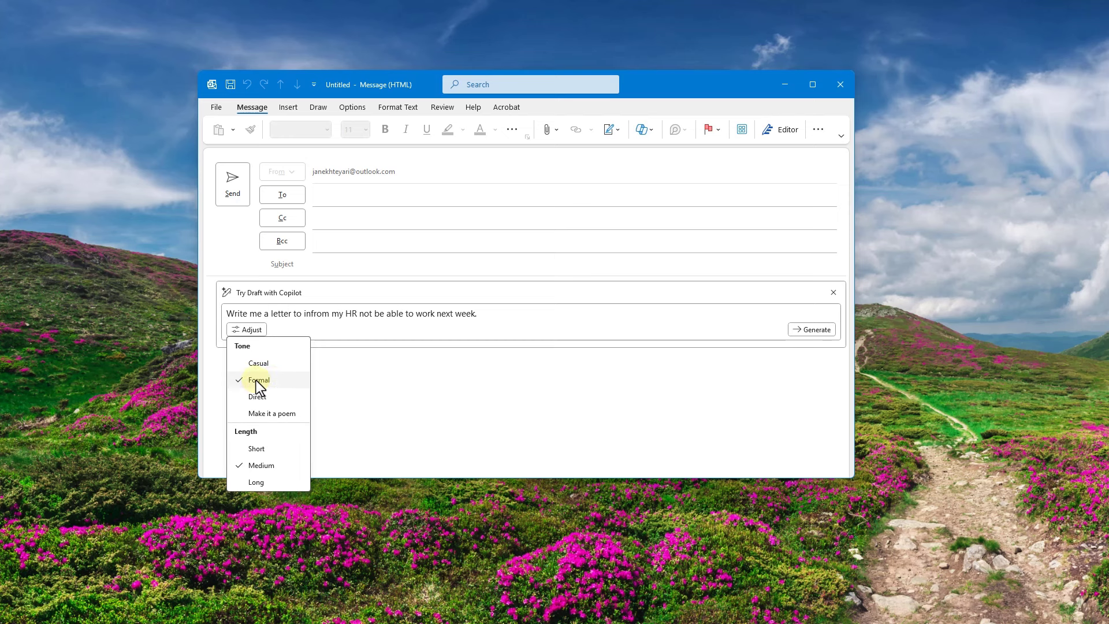
left_click(639, 328)
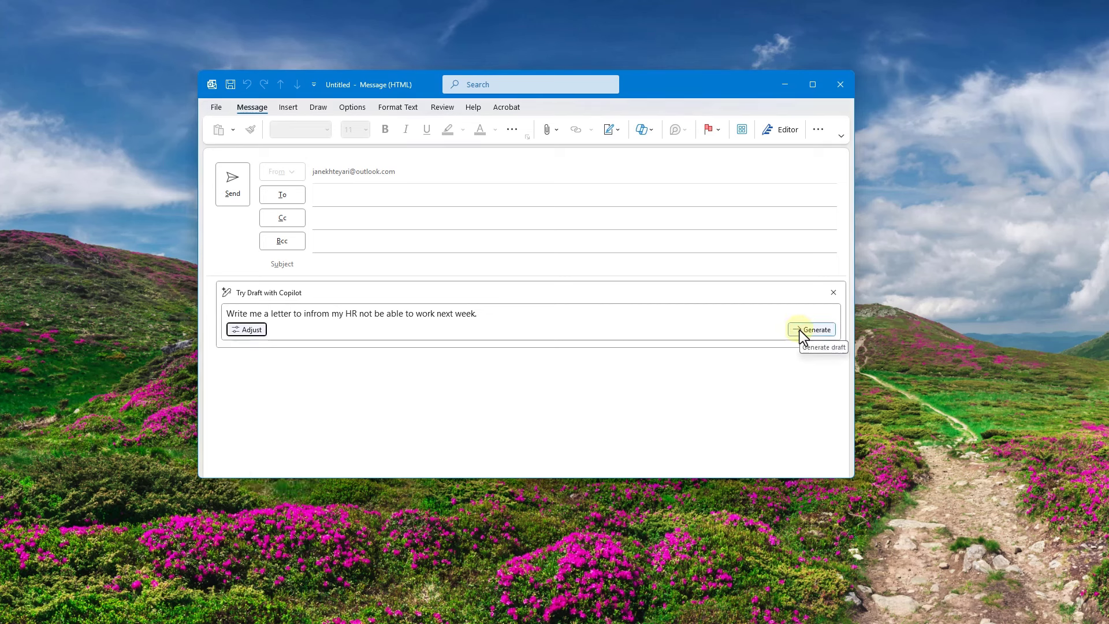
left_click(799, 331)
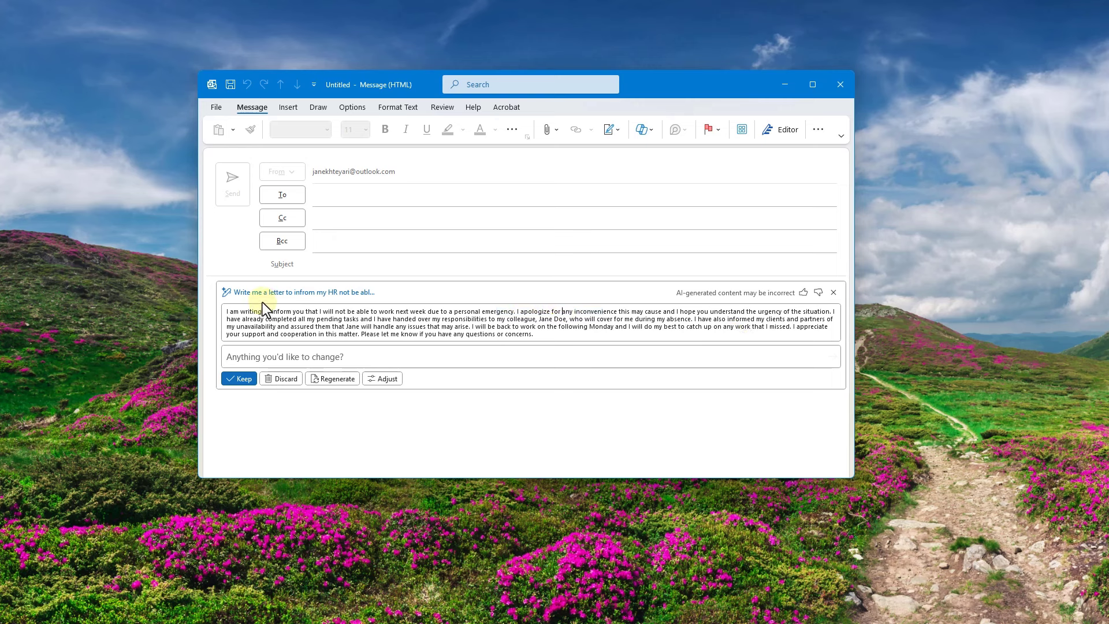
- Review the adjustment options for the generated draft and keep its text in the message body
left_click(306, 355)
left_click(387, 378)
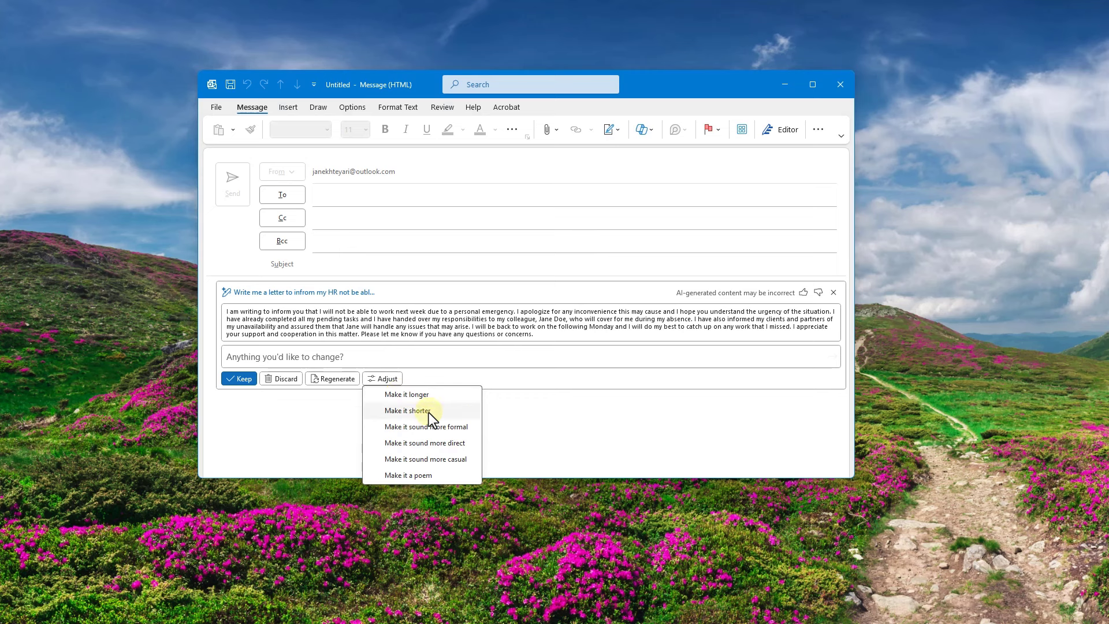
left_click(373, 379)
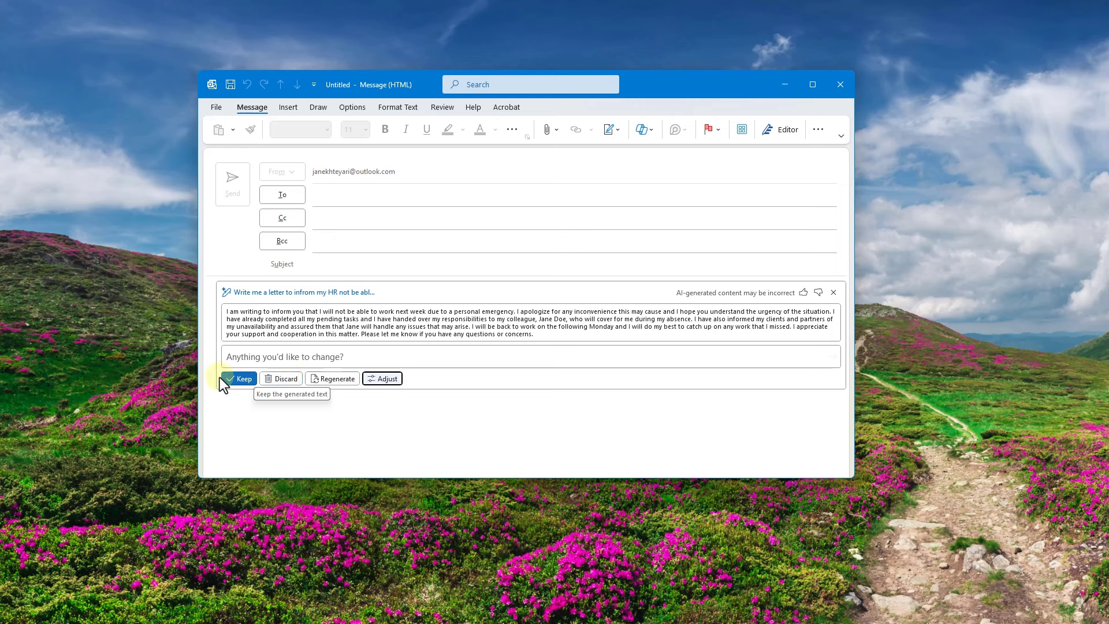
left_click(236, 378)
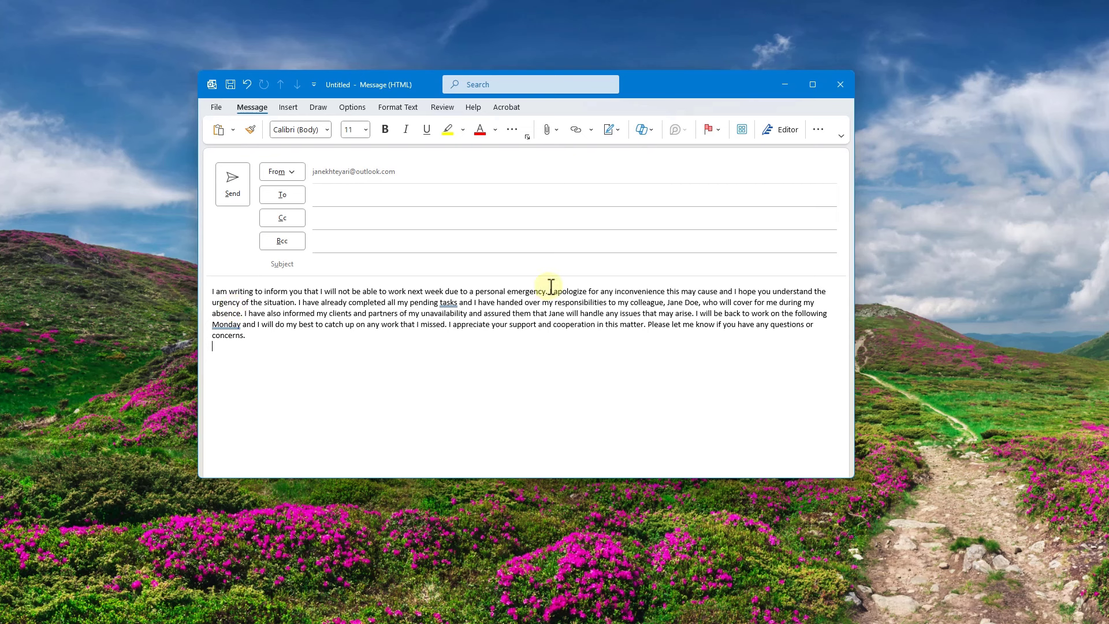
left_click_drag(291, 351, 177, 249)
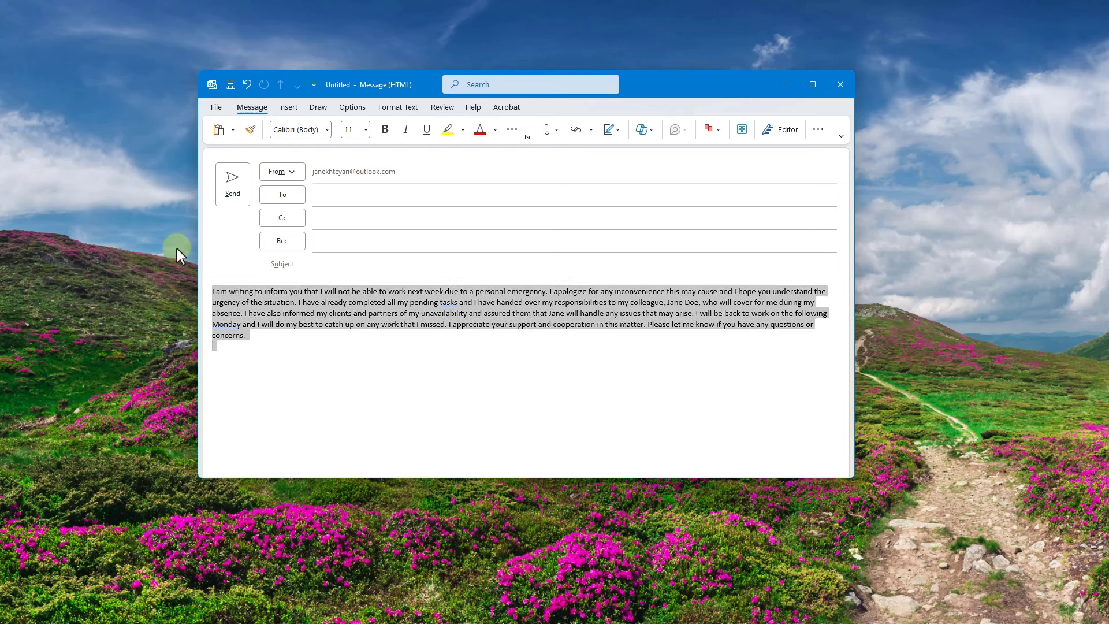
left_click(433, 401)
left_click_drag(329, 341, 237, 289)
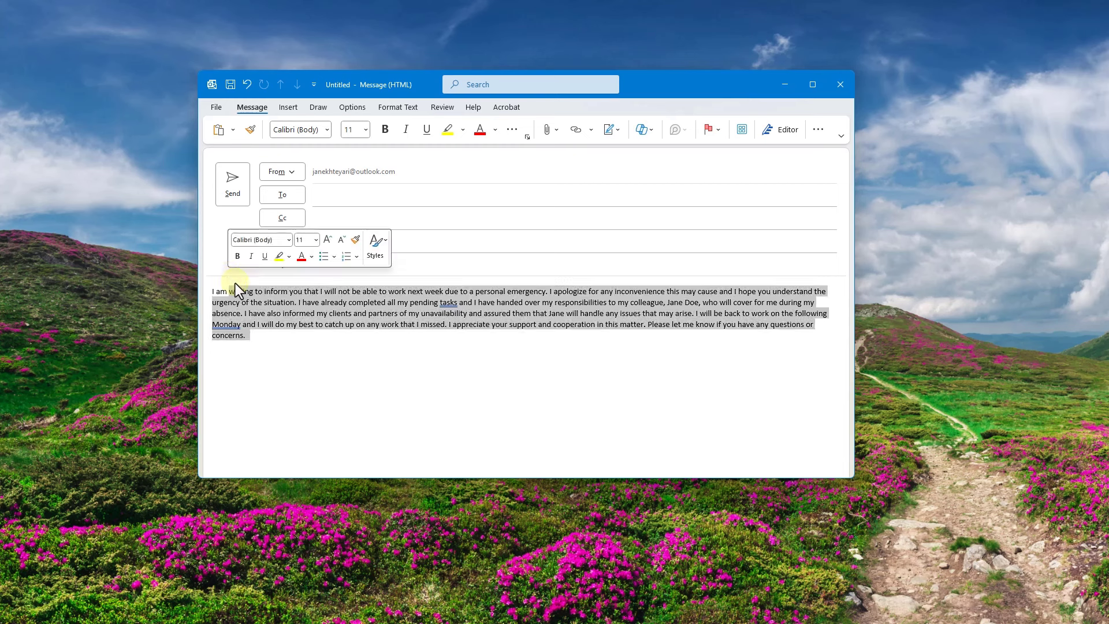
left_click(398, 302)
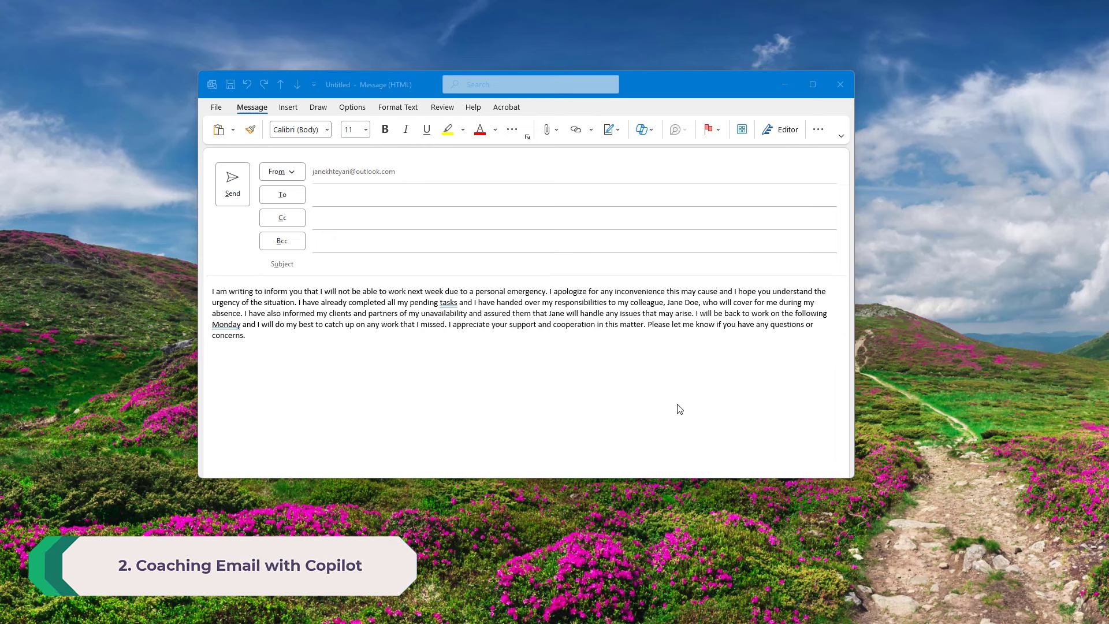
- Run Coaching by Copilot on the drafted email and examine its Clarity, Reader Sentiment and Tone suggestions
left_click(652, 130)
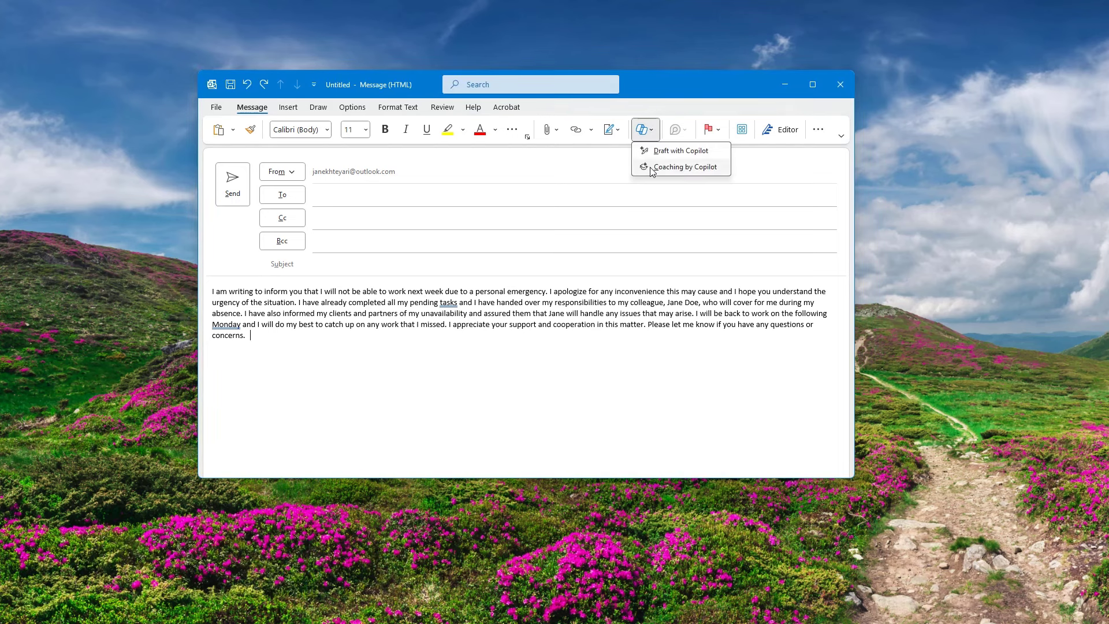
left_click(651, 167)
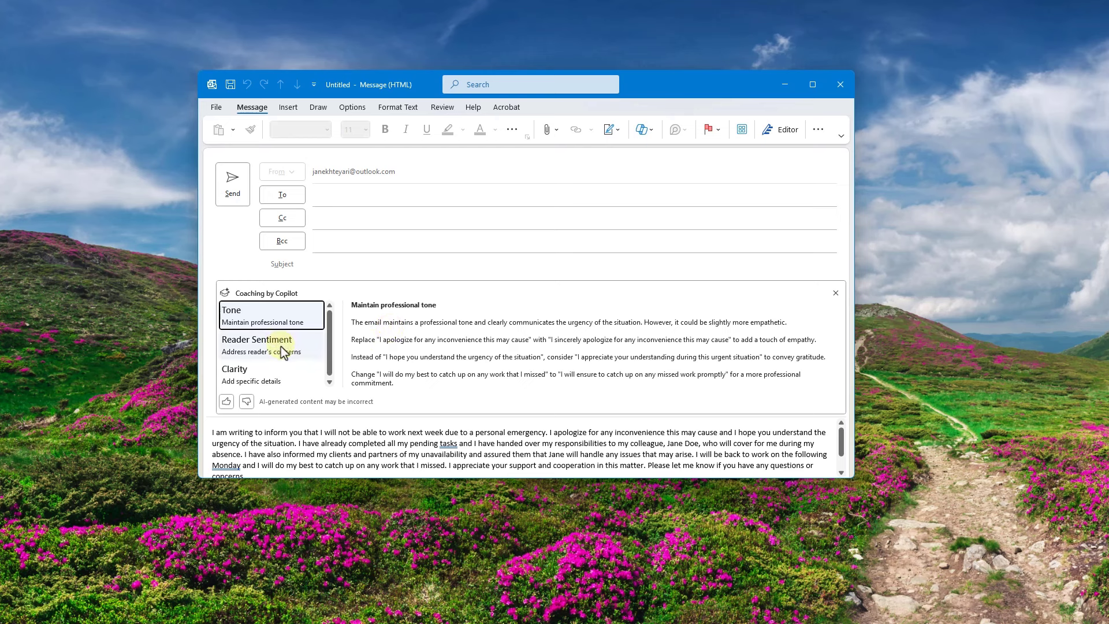
left_click(274, 369)
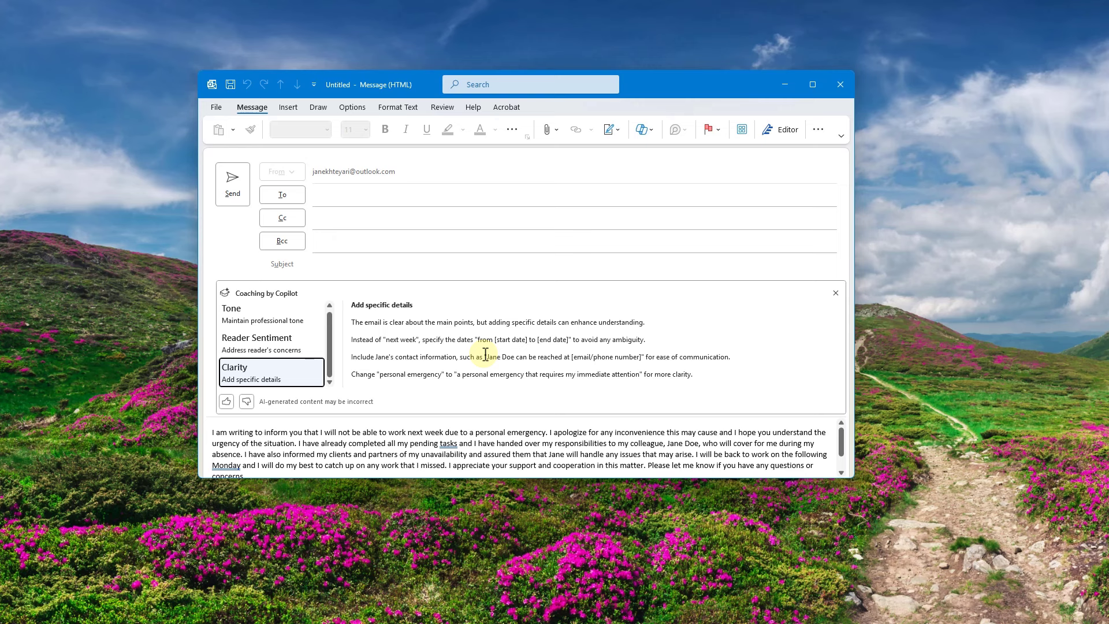
left_click(271, 349)
left_click(257, 321)
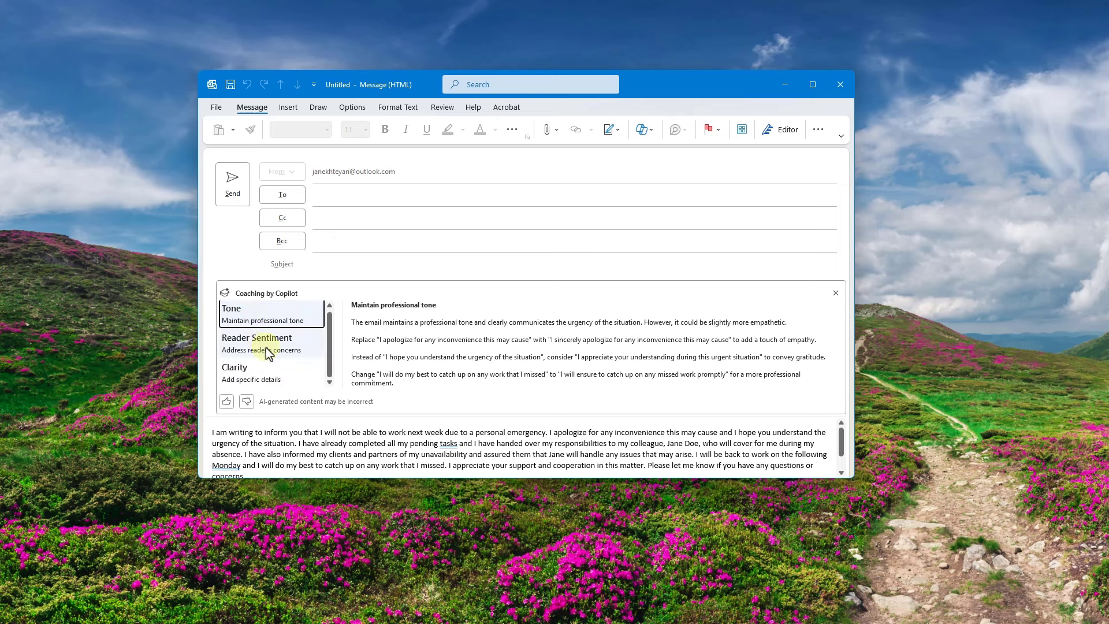
scroll(347, 451, "down", 1)
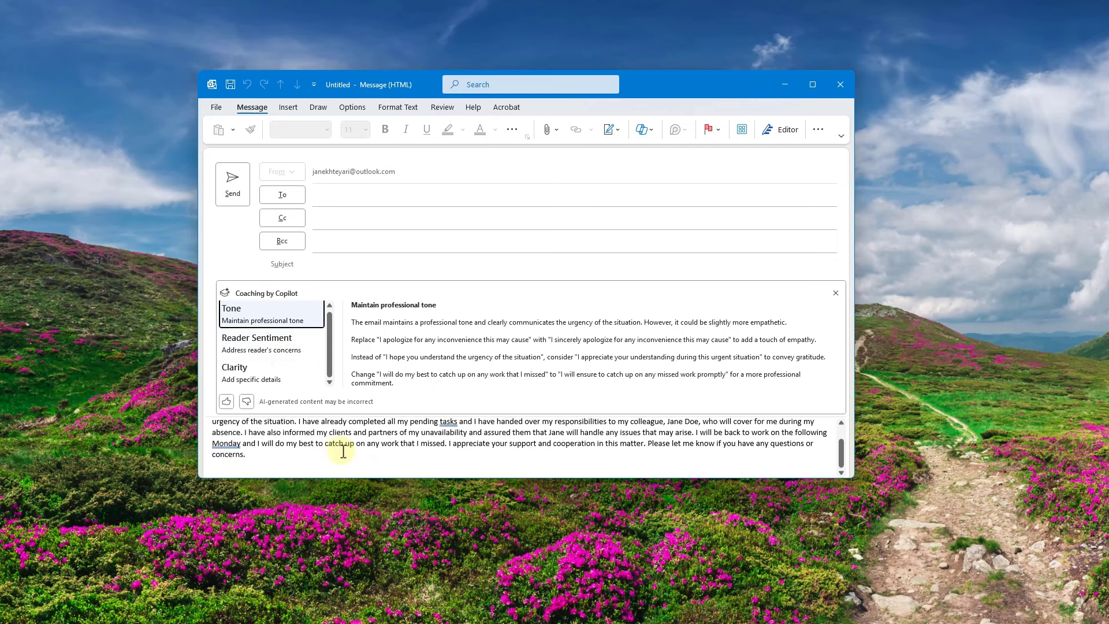
scroll(370, 468, "up", 1)
scroll(369, 468, "up", 1)
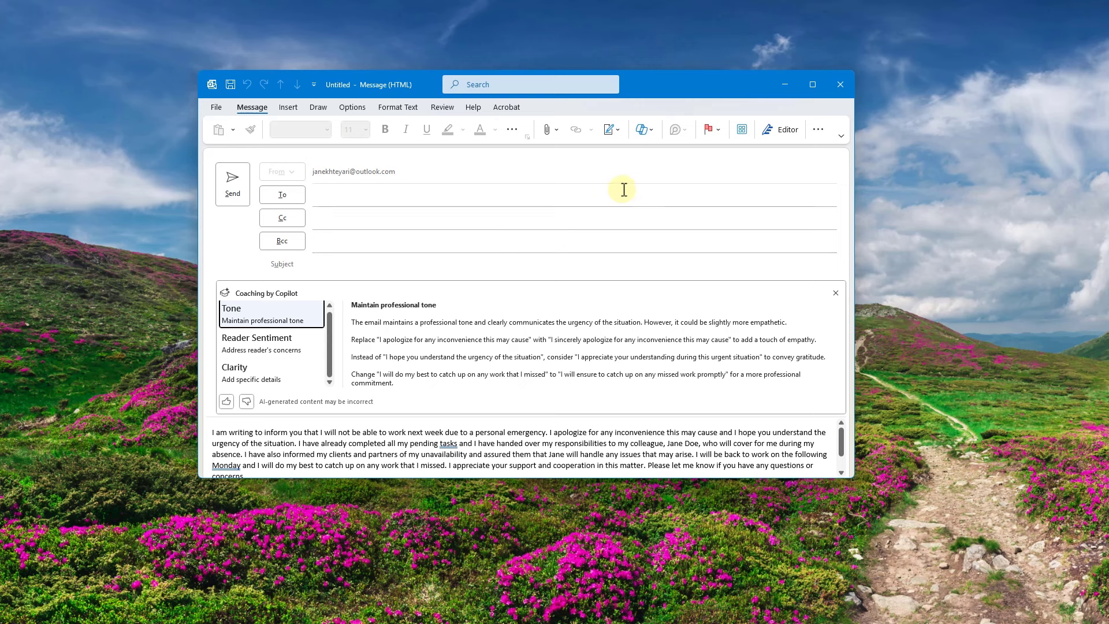
left_click(642, 132)
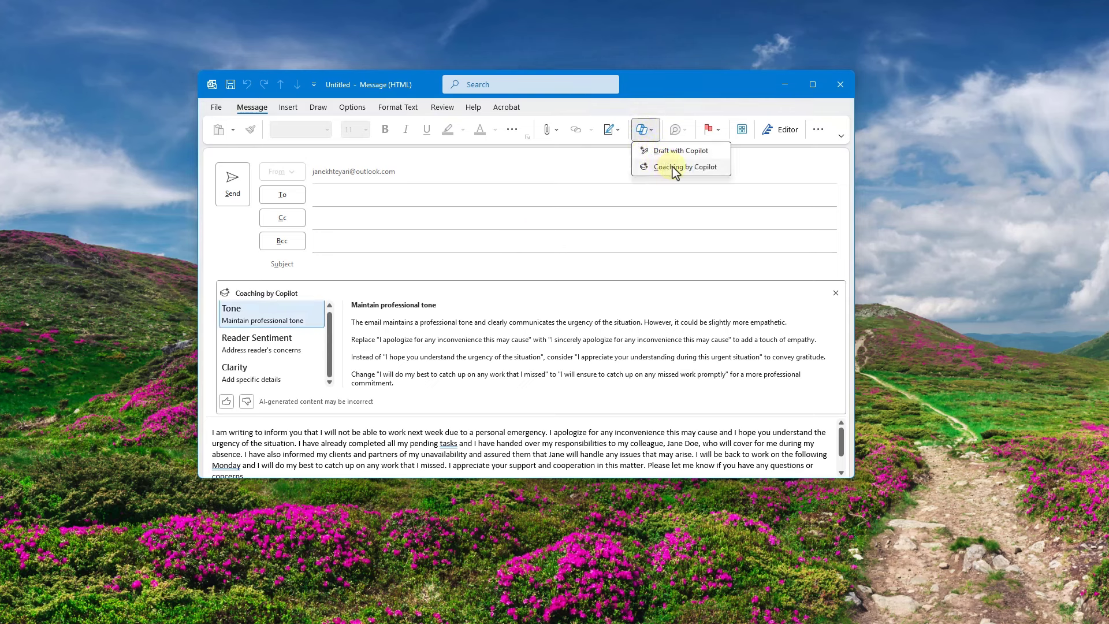
left_click(692, 105)
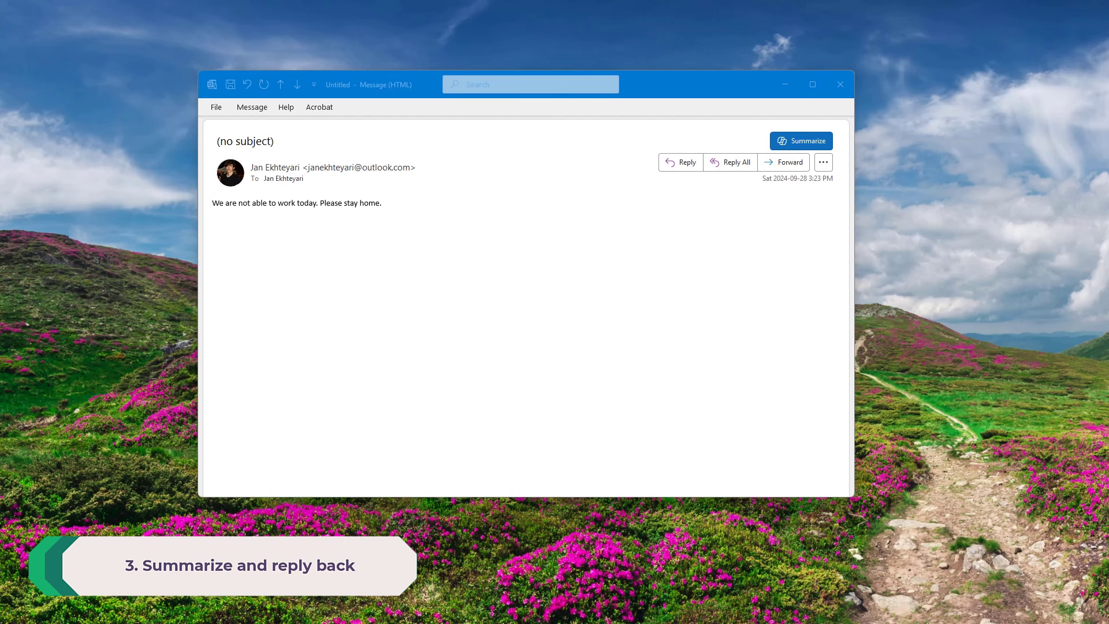
- Summarize the received email with Copilot, copy the summary and close it
left_click(740, 263)
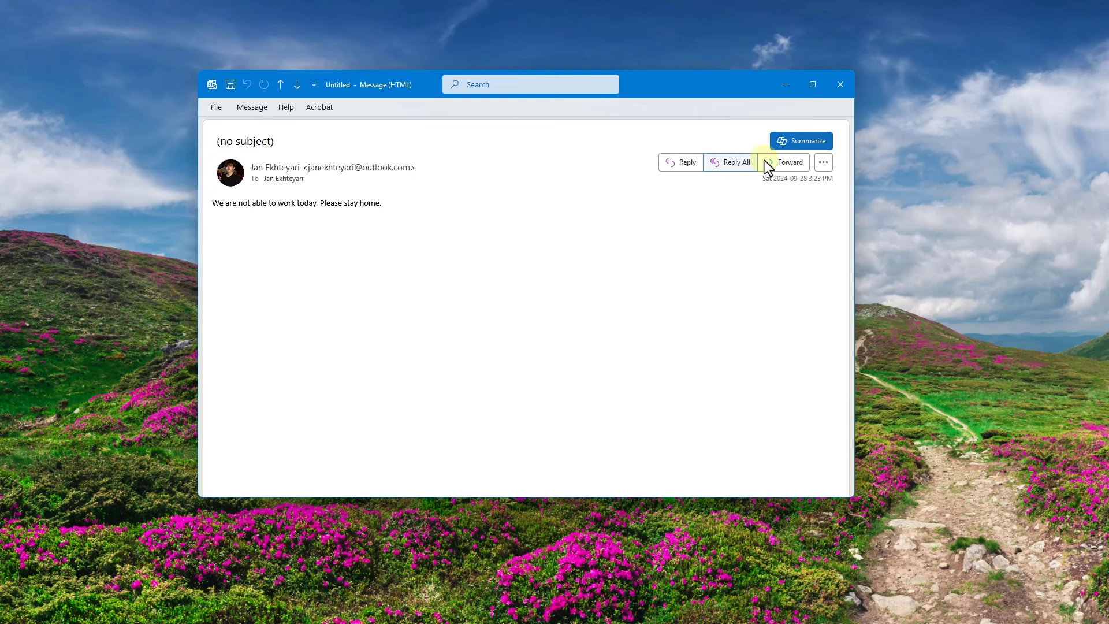
left_click(796, 143)
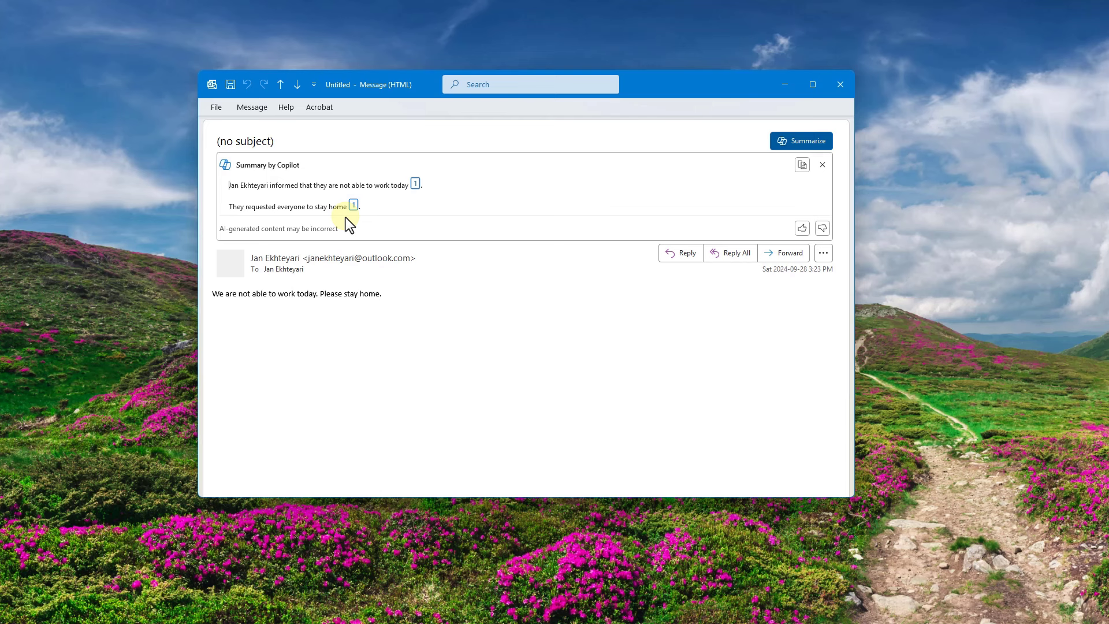
left_click(804, 165)
left_click(820, 170)
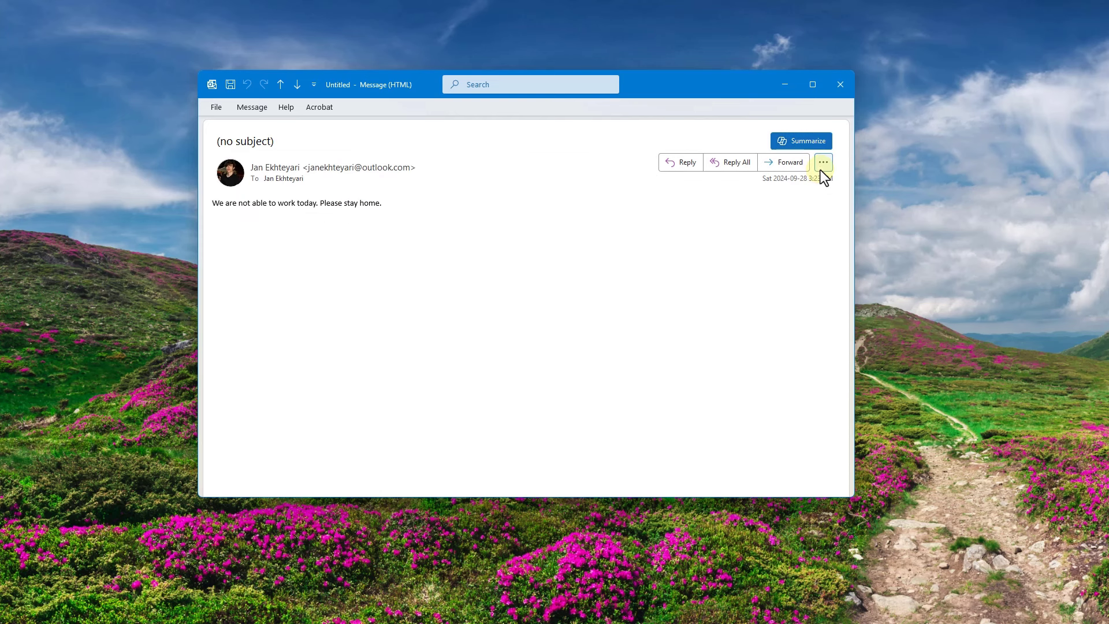
- Start a reply to all on the received email and open Draft with Copilot in its window
left_click(723, 165)
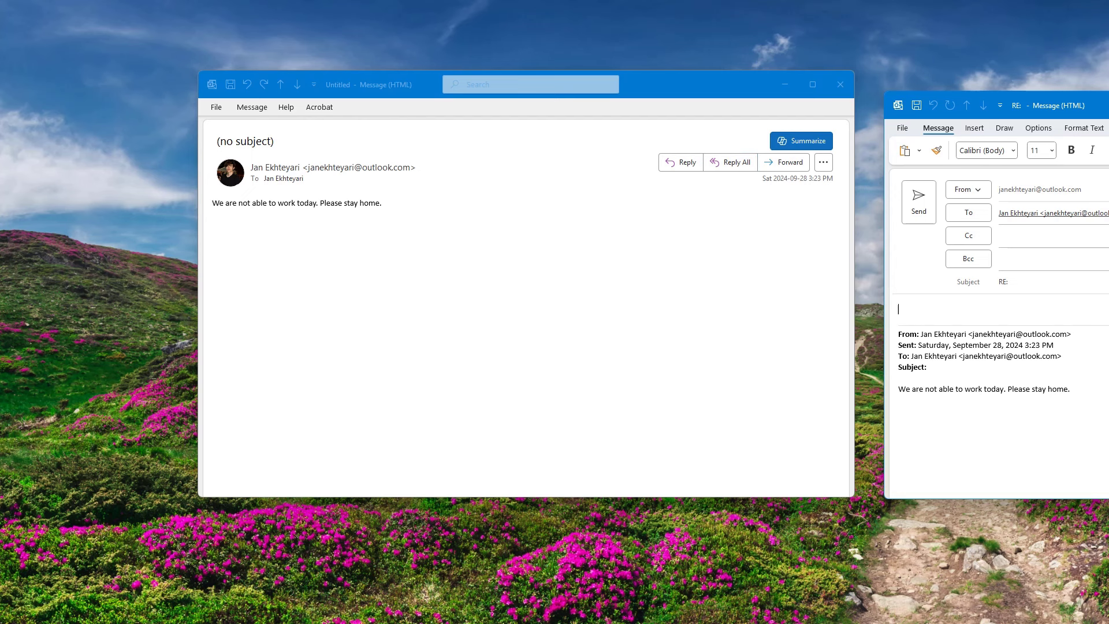
left_click_drag(1098, 105, 697, 97)
left_click(644, 146)
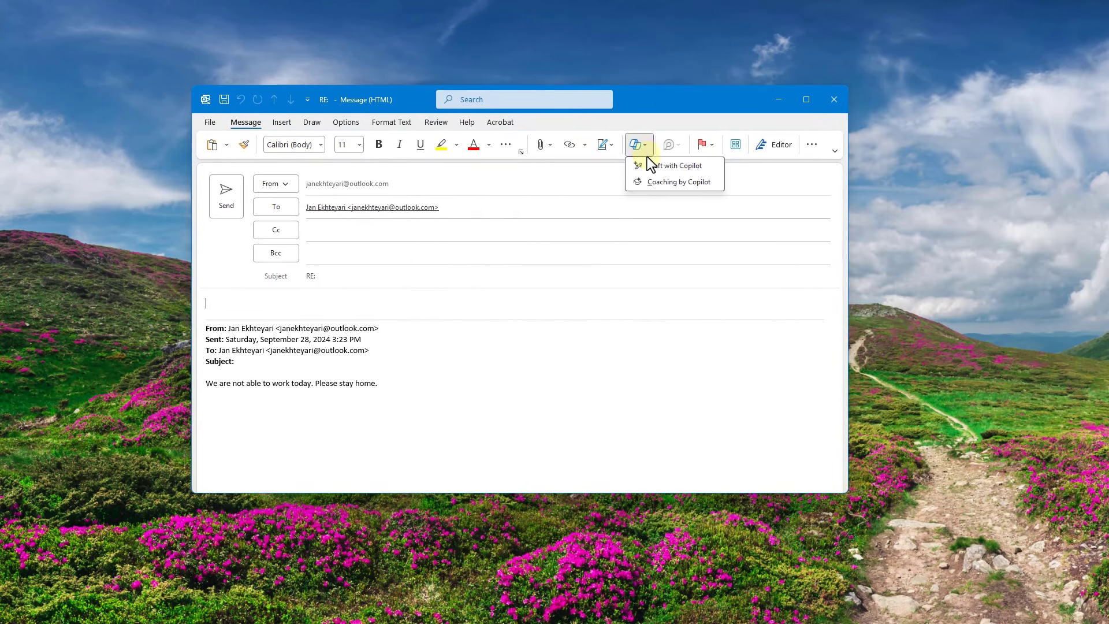
left_click(659, 167)
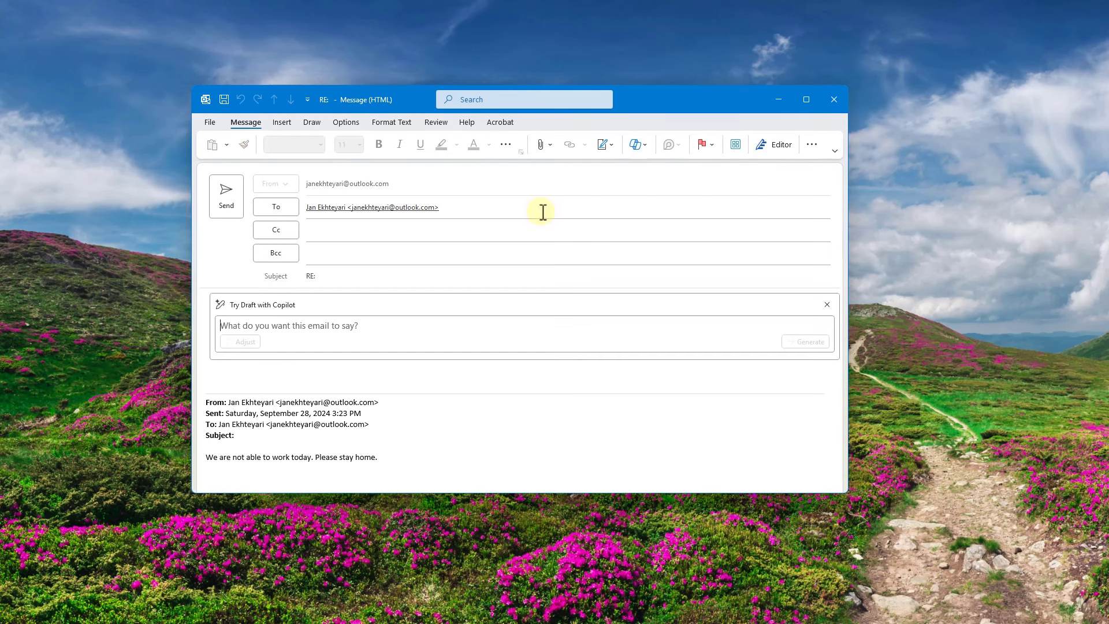
- Generate the reply from the prompt "write something to confirm. We won't go to work." and keep the drafted text
type("write ")
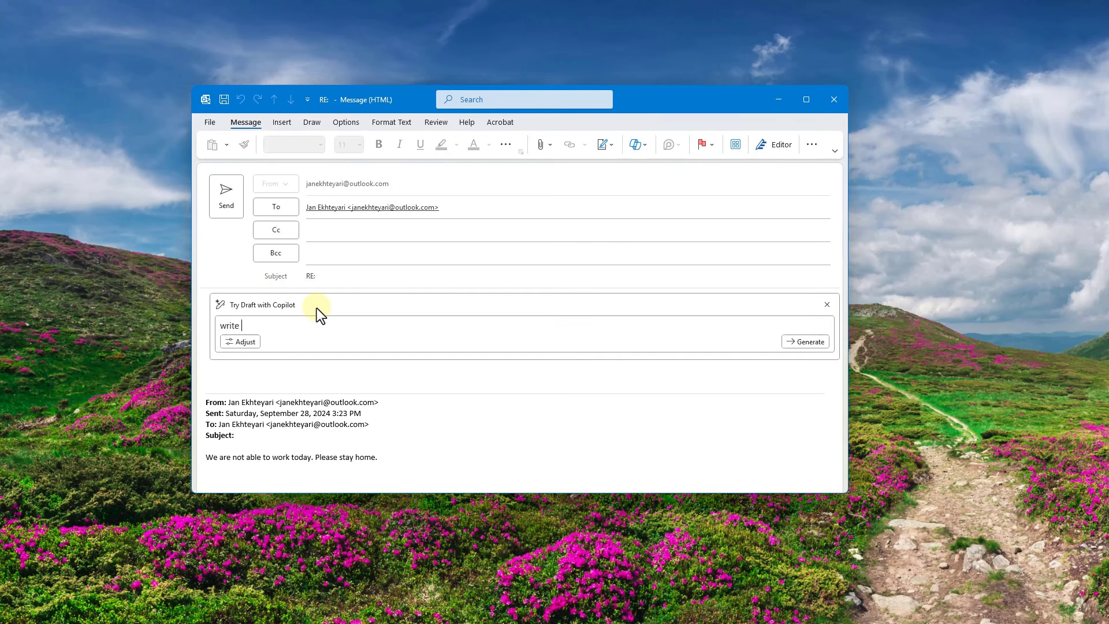
type("something")
key("ctrl+BackSpace")
type("something to confirm. We won't go to work.")
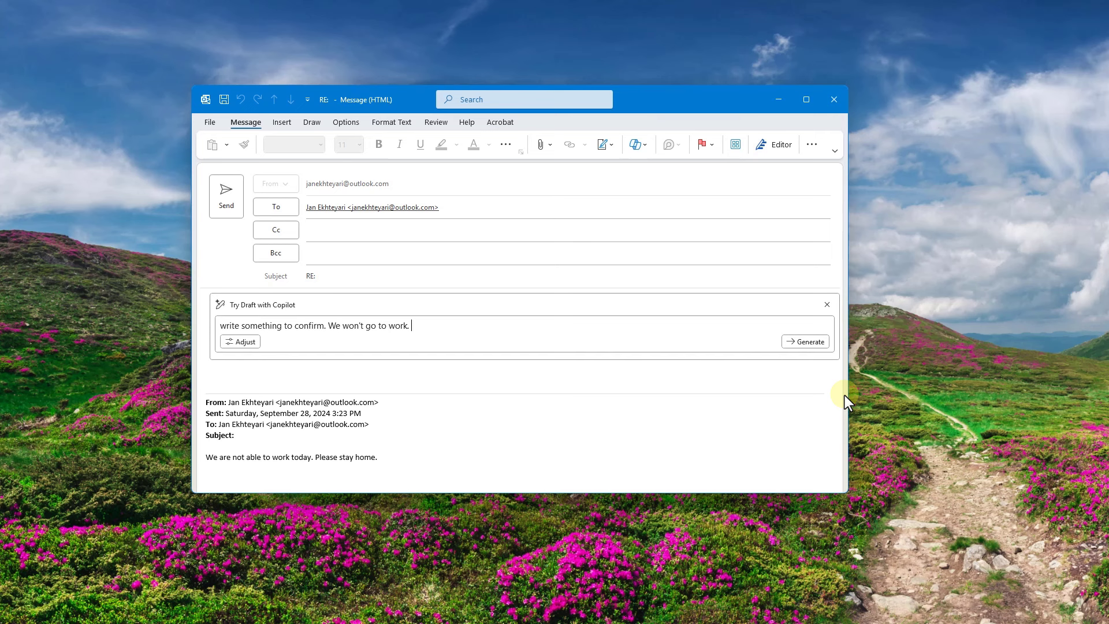
left_click(807, 347)
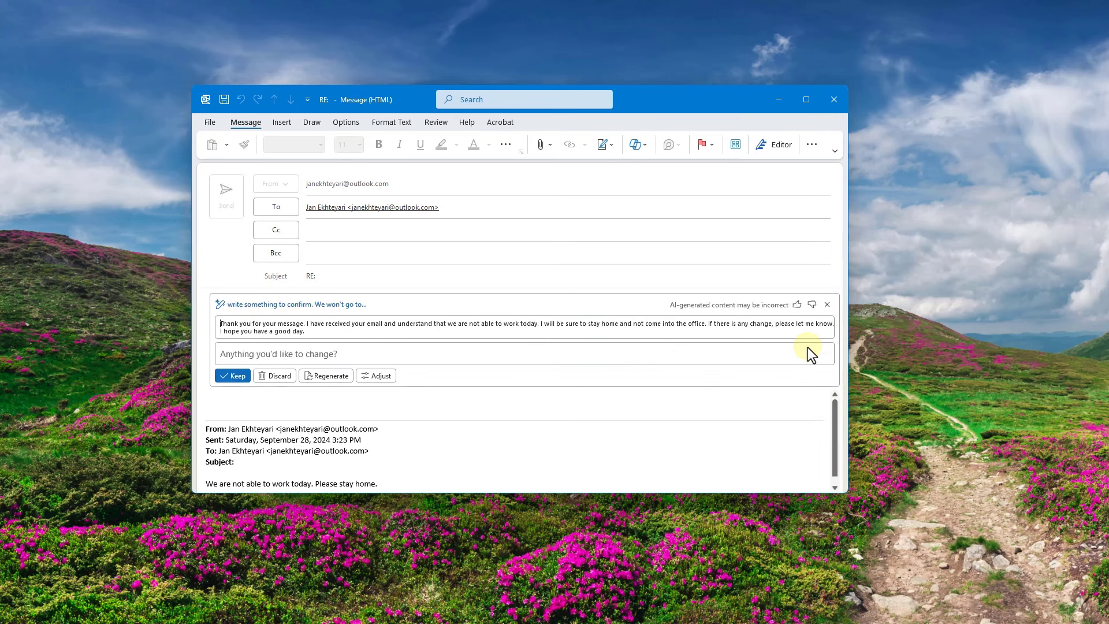
left_click(235, 374)
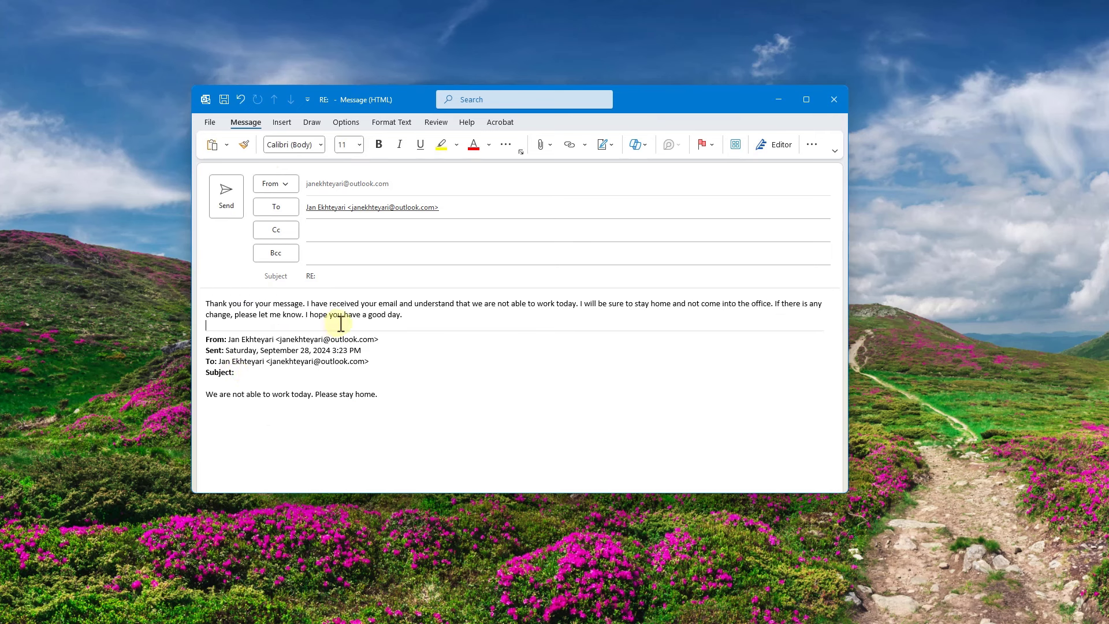